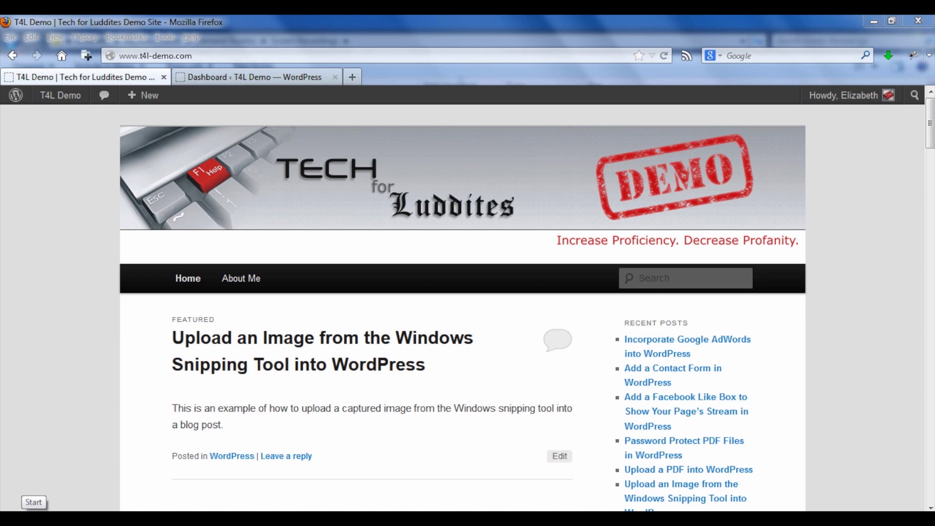
Launch Snipping Tool from the Start menu's Accessories program group
{"action": "key", "text": "super"}
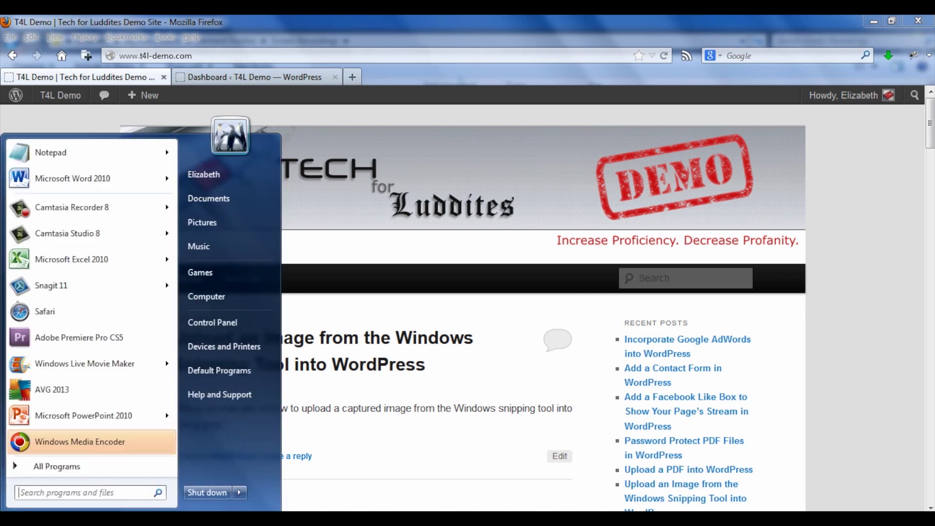
{"action": "left_click", "coordinate": [59, 465]}
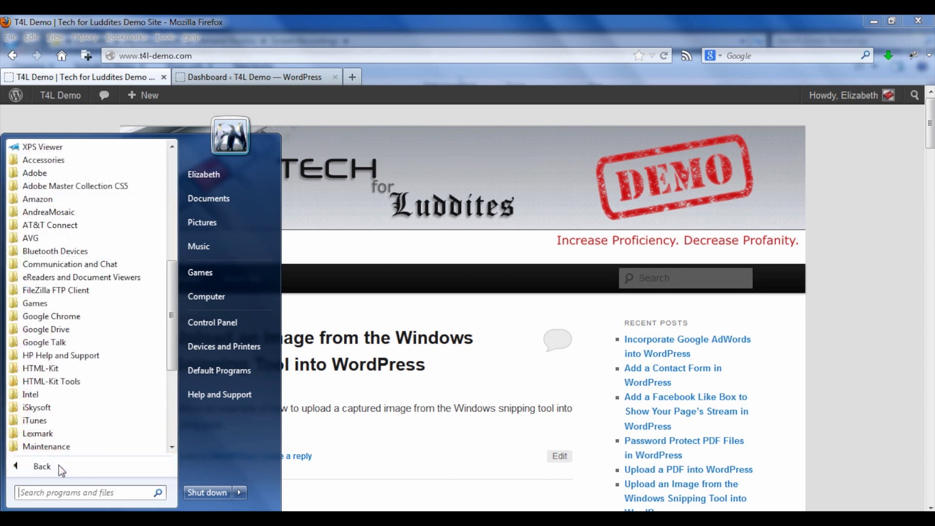
{"action": "left_click", "coordinate": [66, 162]}
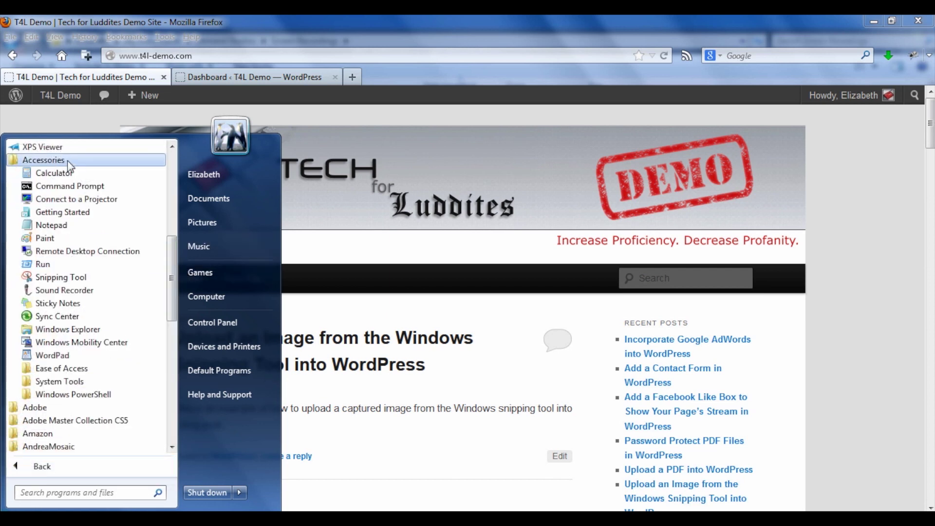
{"action": "left_click", "coordinate": [61, 278]}
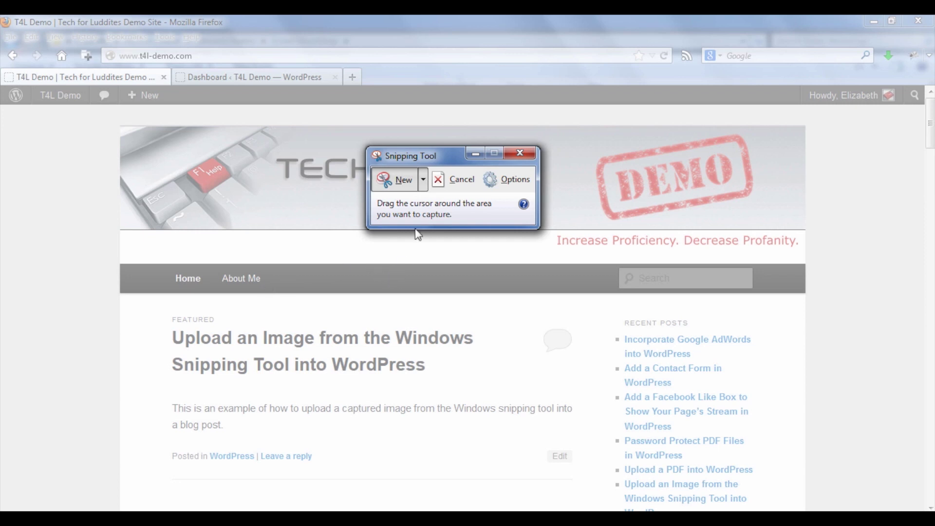
Keep Rectangular Snip and drag a capture rectangle over the blog banner and recent posts
{"action": "left_click", "coordinate": [424, 180]}
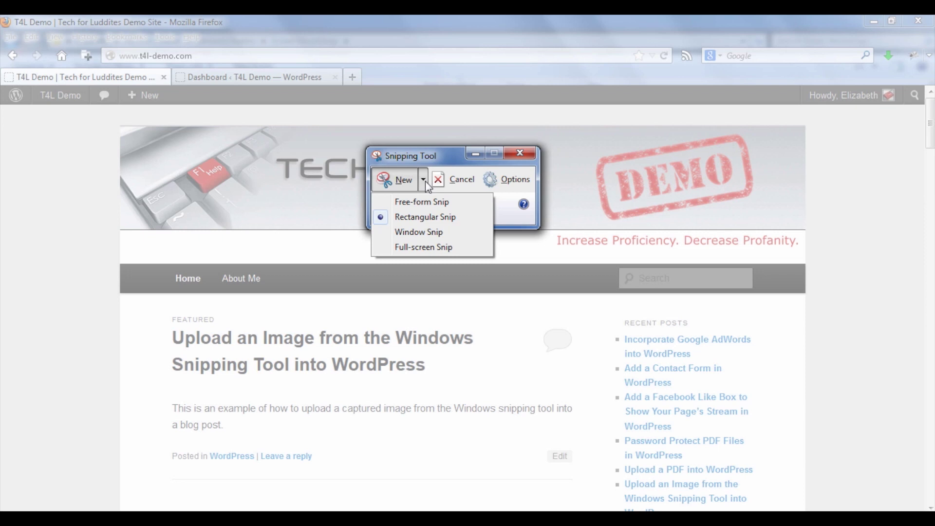
{"action": "left_click", "coordinate": [424, 179]}
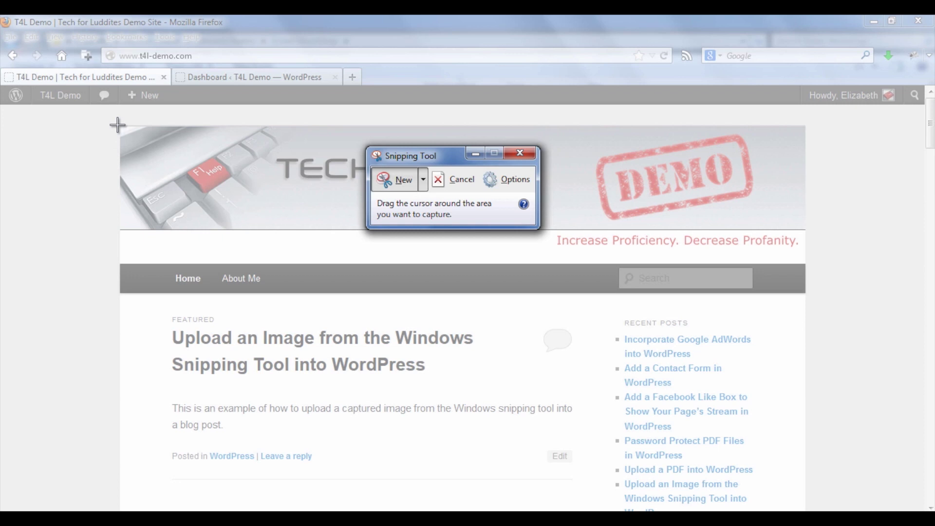
{"action": "left_click_drag", "start_coordinate": [117, 125], "coordinate": [397, 317]}
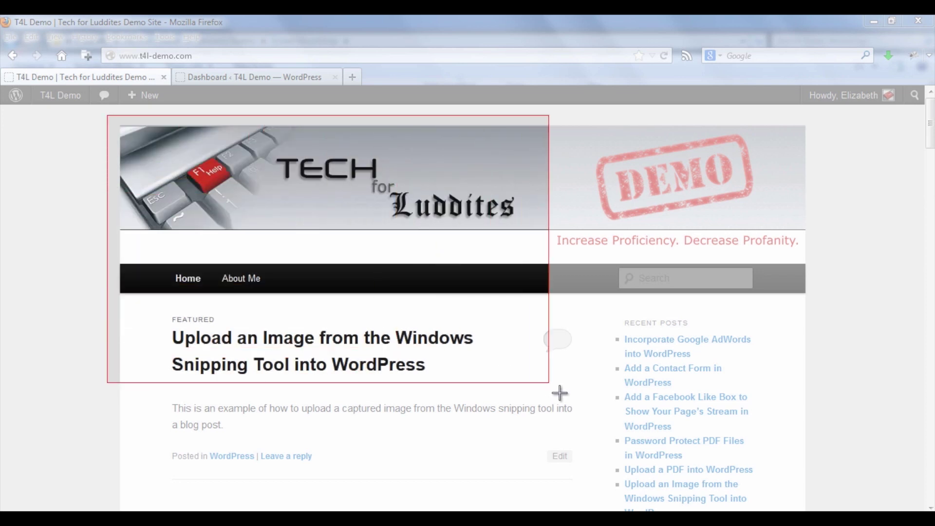
{"action": "left_click_drag", "start_coordinate": [397, 316], "coordinate": [839, 404]}
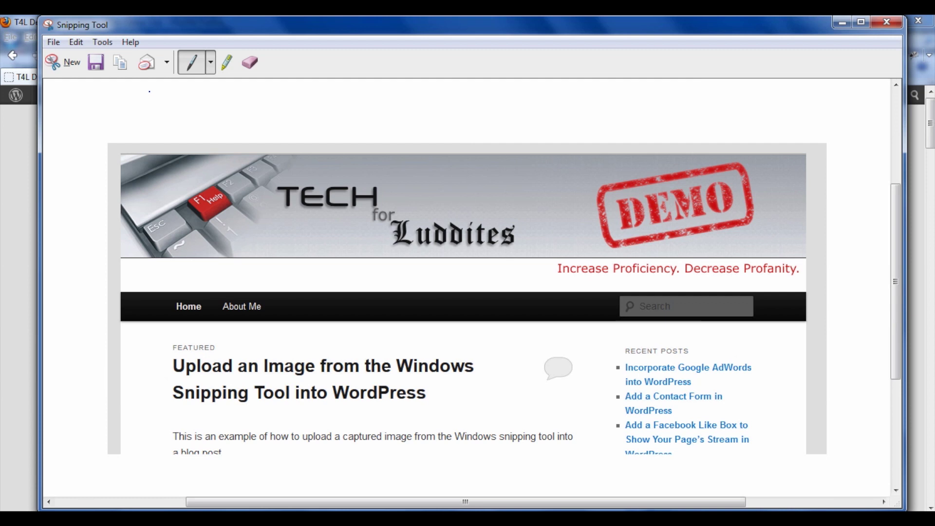
Start Save As for the snip and settle on JPEG format with the file name capture.jpg
{"action": "left_click", "coordinate": [60, 44]}
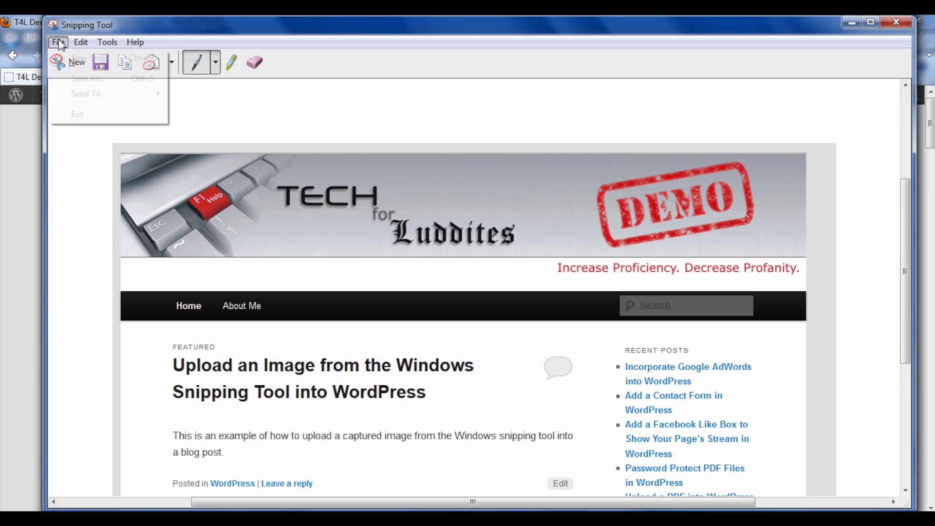
{"action": "left_click", "coordinate": [86, 78]}
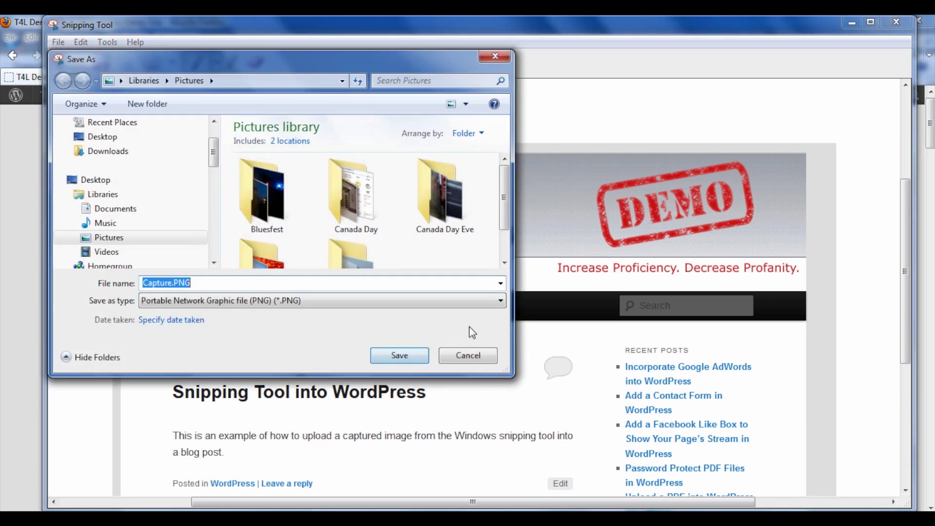
{"action": "left_click", "coordinate": [501, 283]}
{"action": "left_click", "coordinate": [500, 283]}
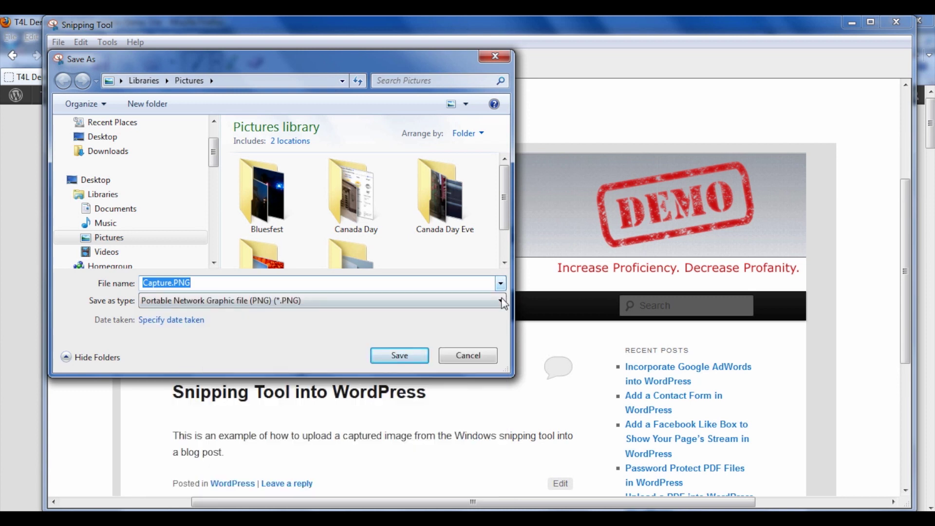
{"action": "left_click", "coordinate": [501, 302]}
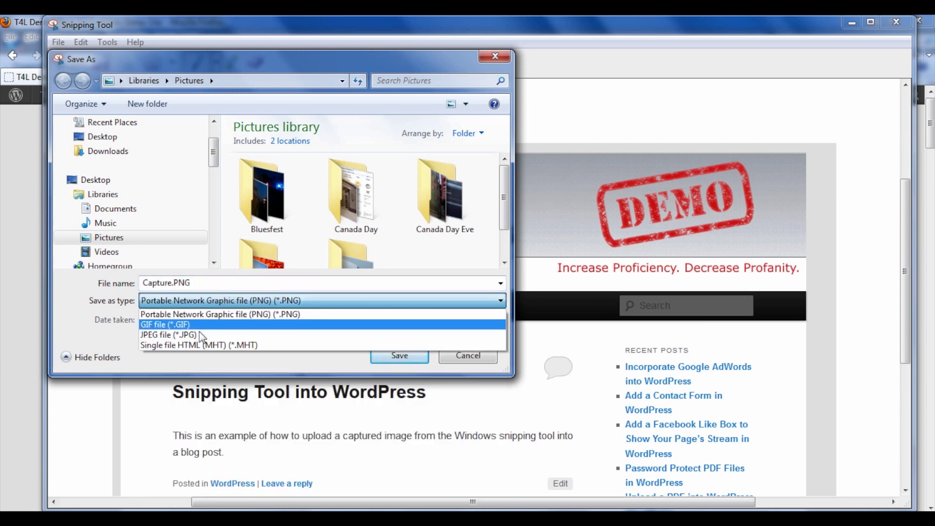
{"action": "left_click", "coordinate": [202, 328]}
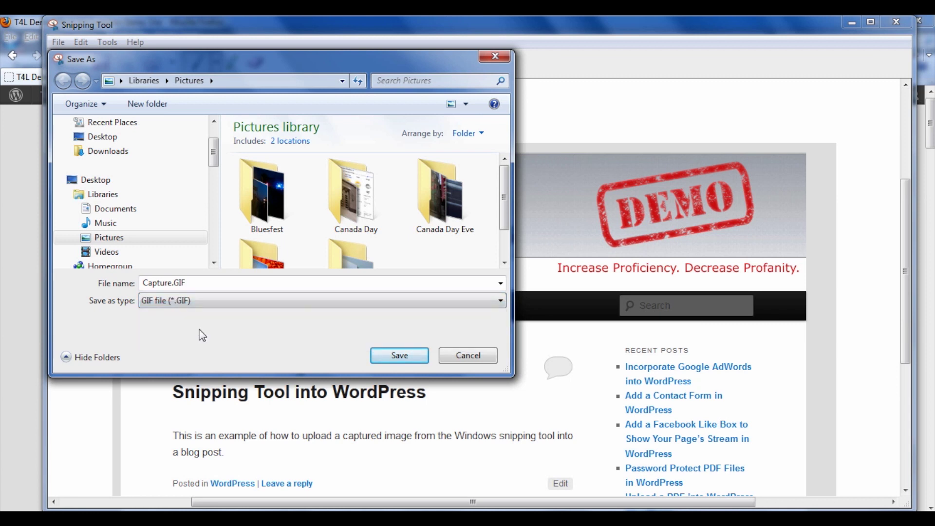
{"action": "left_click", "coordinate": [207, 284]}
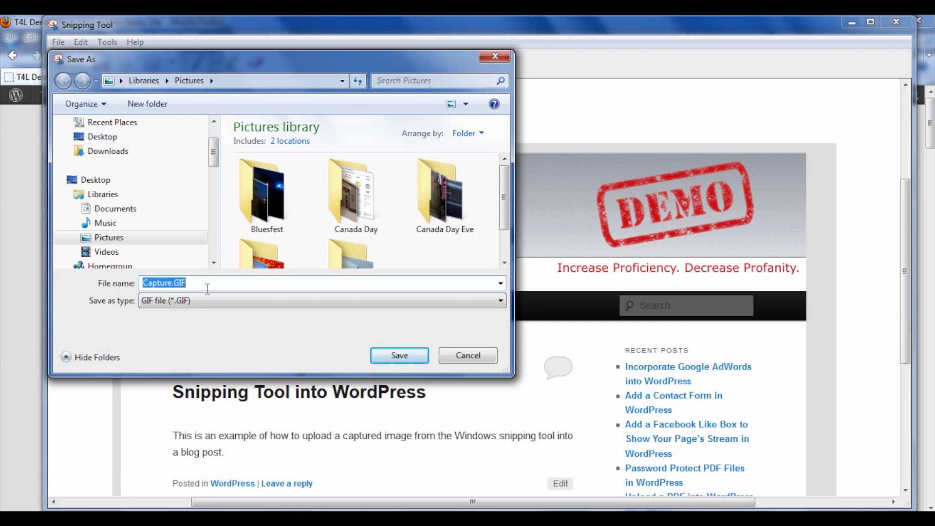
{"action": "left_click", "coordinate": [241, 302]}
{"action": "left_click", "coordinate": [226, 332]}
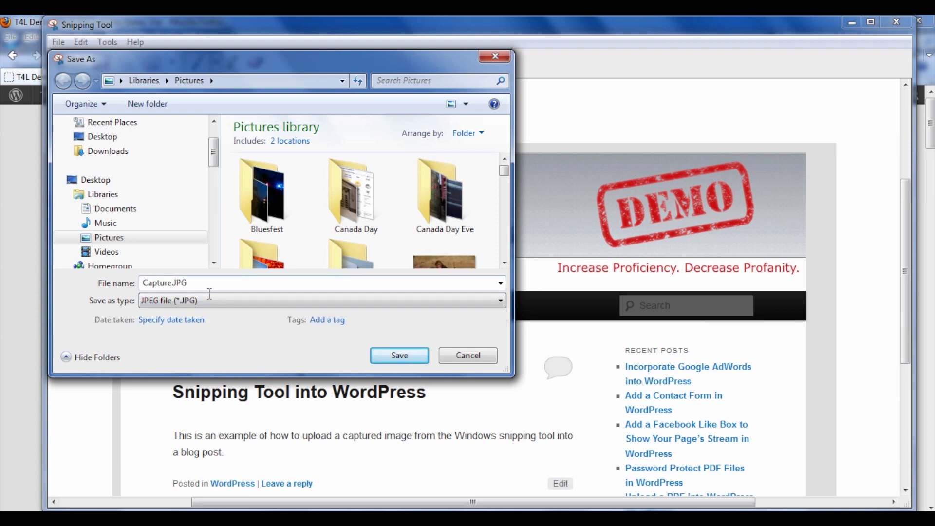
{"action": "left_click", "coordinate": [169, 283]}
{"action": "type", "text": "captu"}
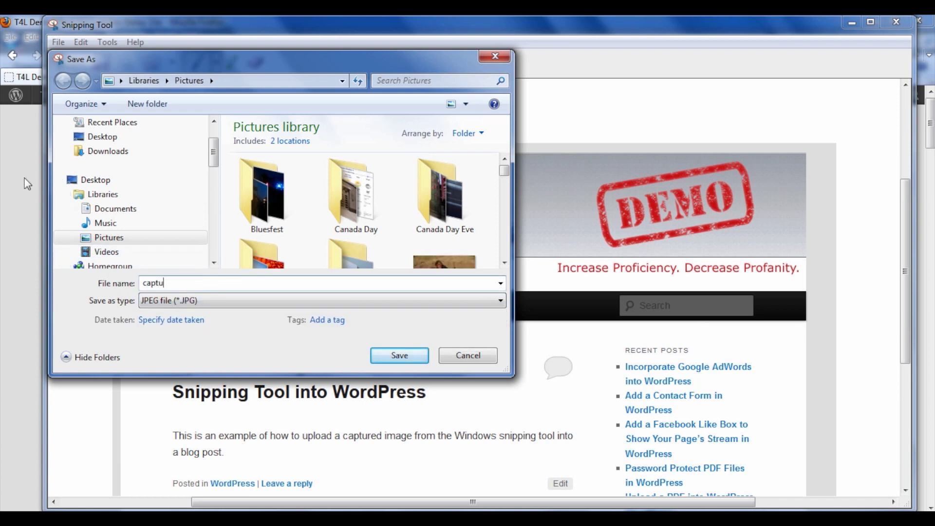
{"action": "type", "text": "re.jpg"}
{"action": "mouse_move", "coordinate": [102, 137]}
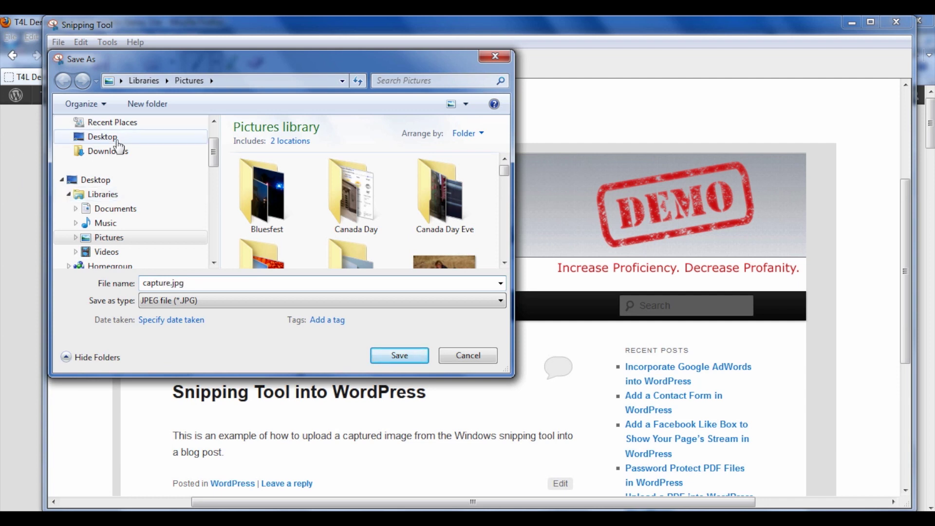
{"action": "scroll", "coordinate": [147, 146], "scroll_direction": "up", "scroll_amount": 2}
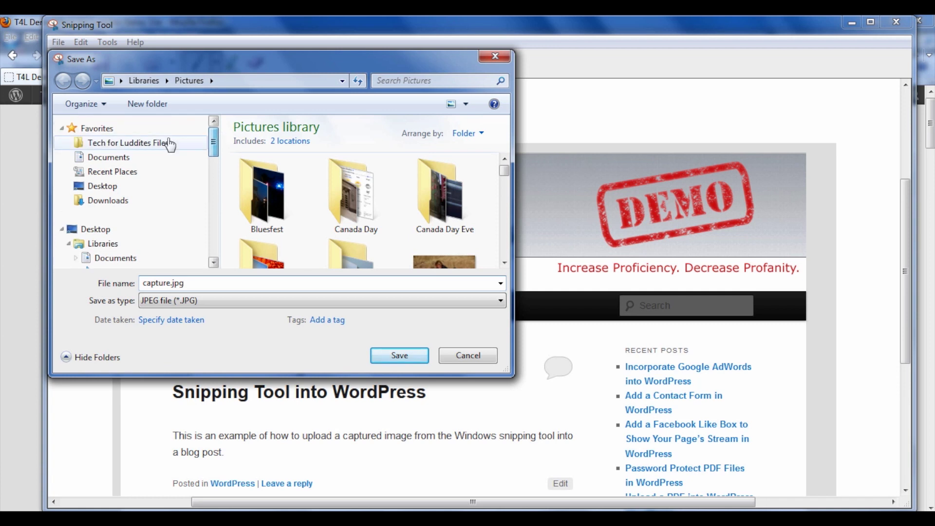
Save capture.jpg into the Tech for Luddites Files folder and switch to the file browser
{"action": "left_click", "coordinate": [128, 143]}
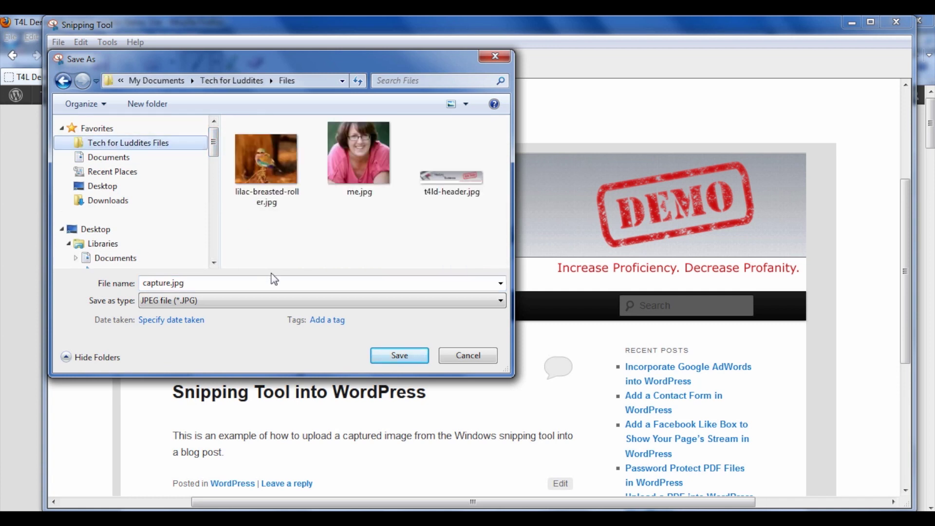
{"action": "left_click", "coordinate": [399, 356]}
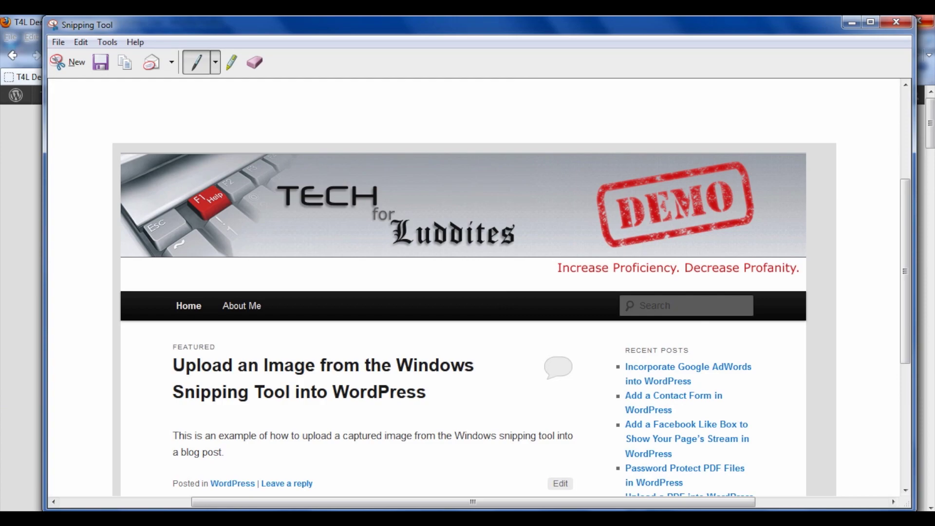
{"action": "key", "text": "alt+Tab"}
Preview capture.jpg from Tech for Luddites Files in Photo Viewer, then close it
{"action": "left_click", "coordinate": [99, 105]}
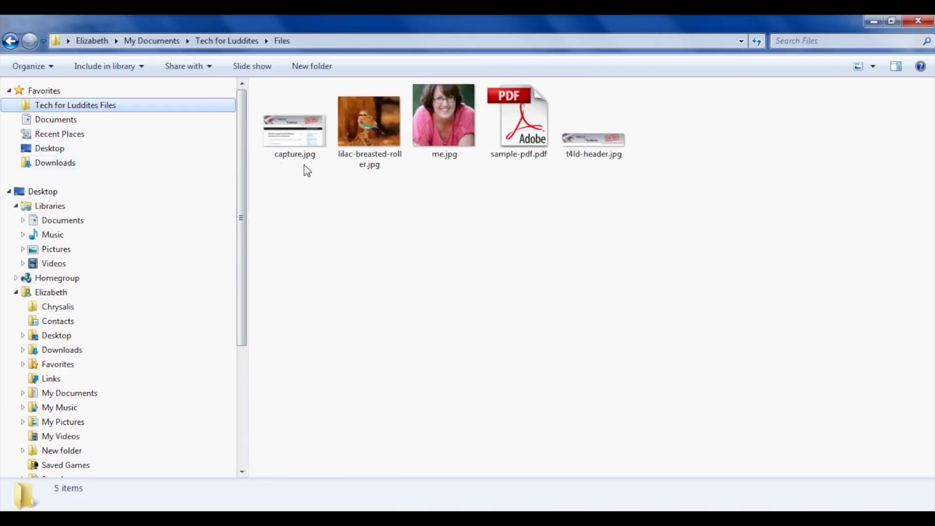
{"action": "left_click", "coordinate": [297, 135]}
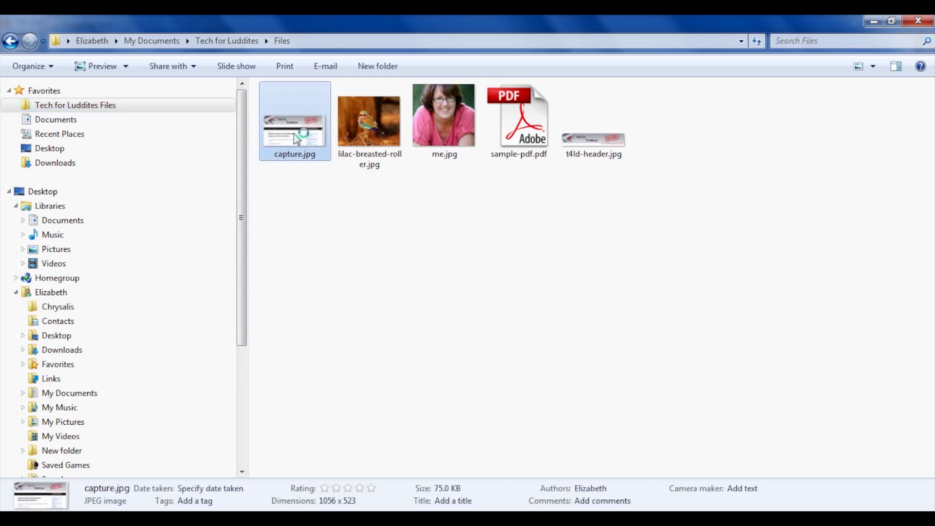
{"action": "double_click", "coordinate": [297, 136]}
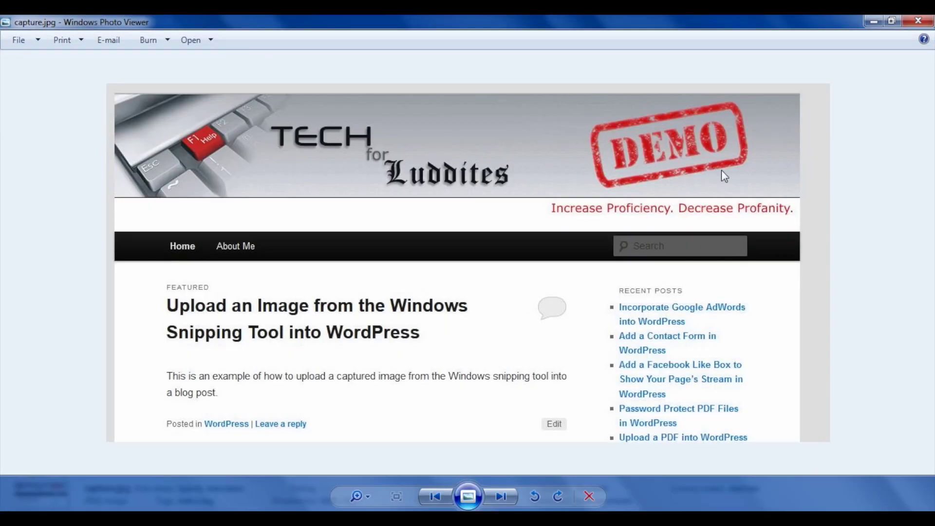
{"action": "left_click", "coordinate": [919, 21]}
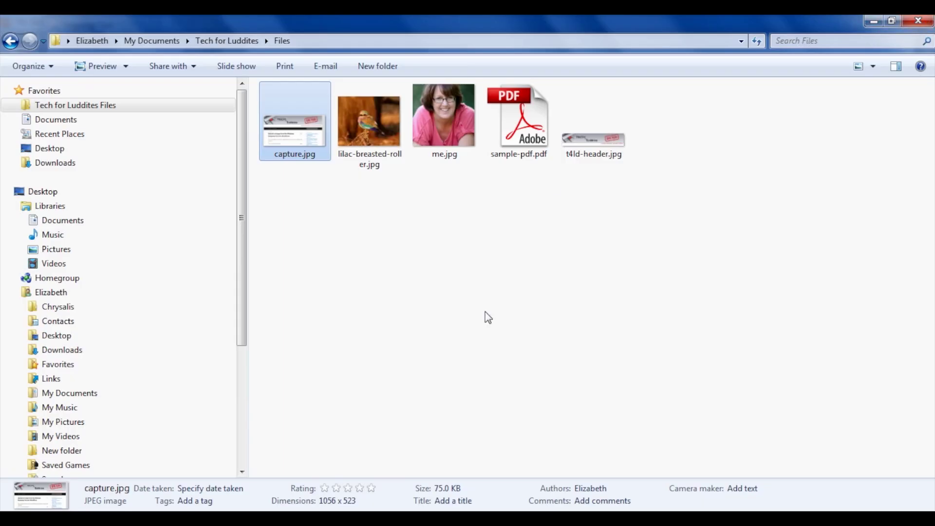
From the WordPress dashboard start a new post and bring up Add Media
{"action": "key", "text": "alt+Tab"}
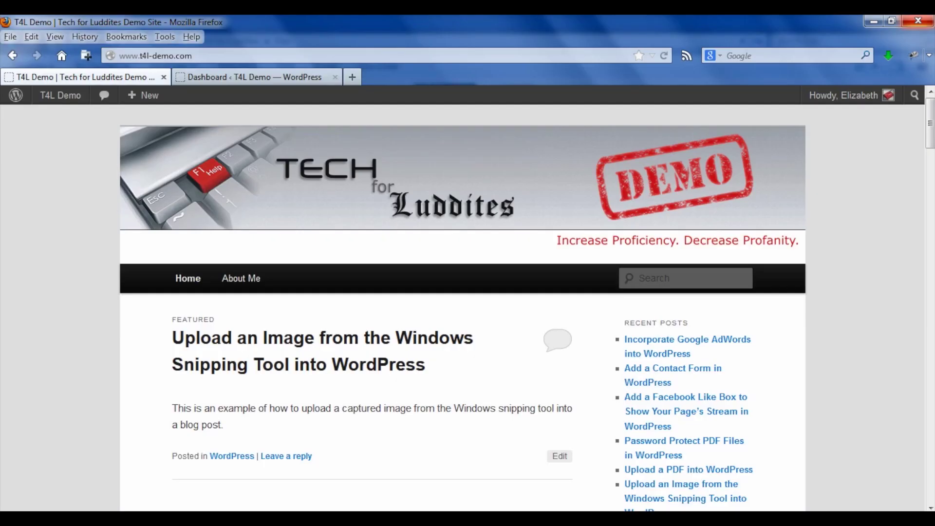
{"action": "left_click", "coordinate": [283, 77]}
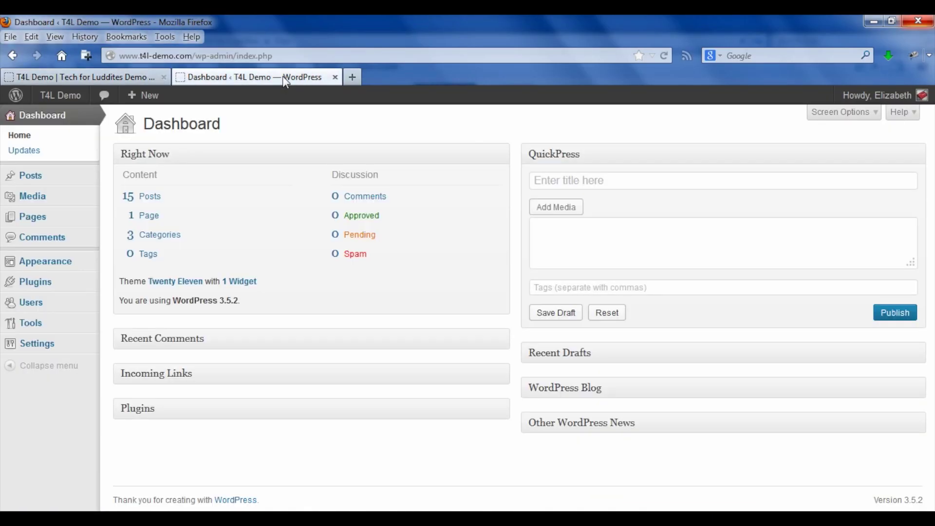
{"action": "mouse_move", "coordinate": [30, 176]}
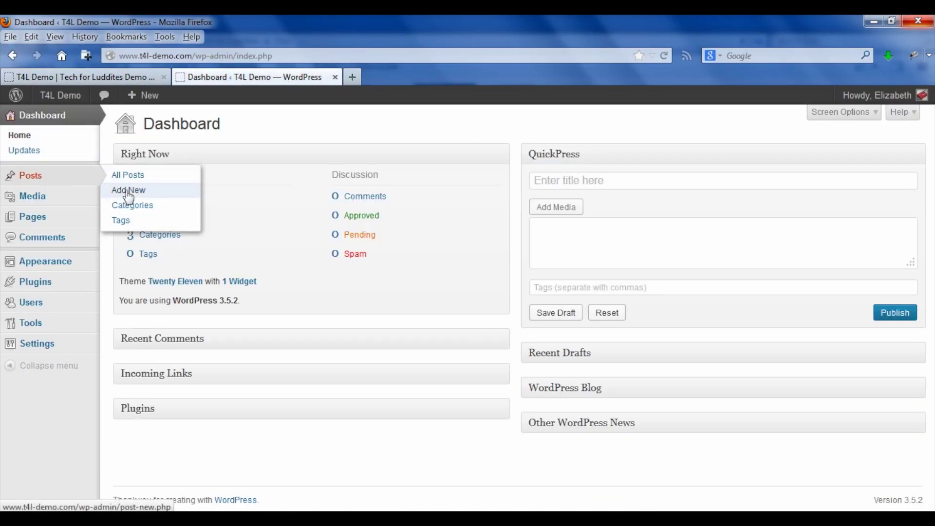
{"action": "left_click", "coordinate": [128, 191]}
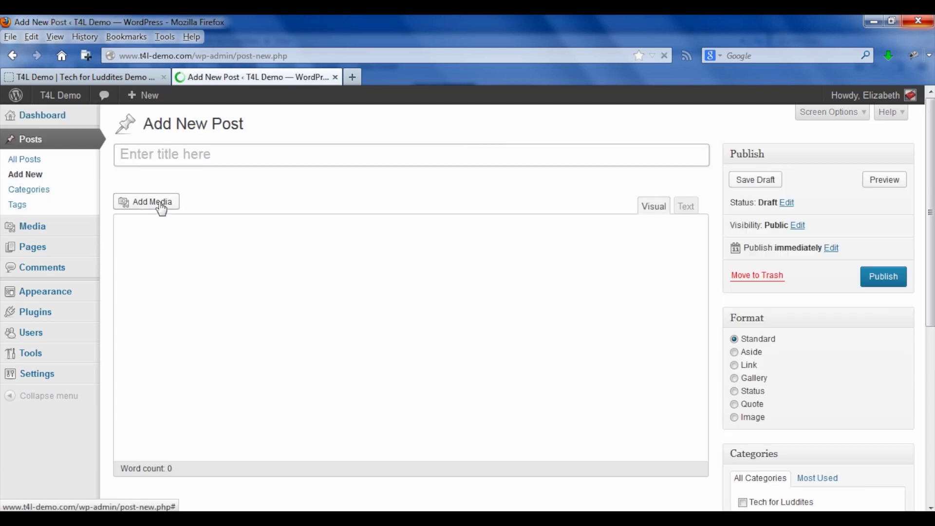
{"action": "left_click", "coordinate": [161, 207]}
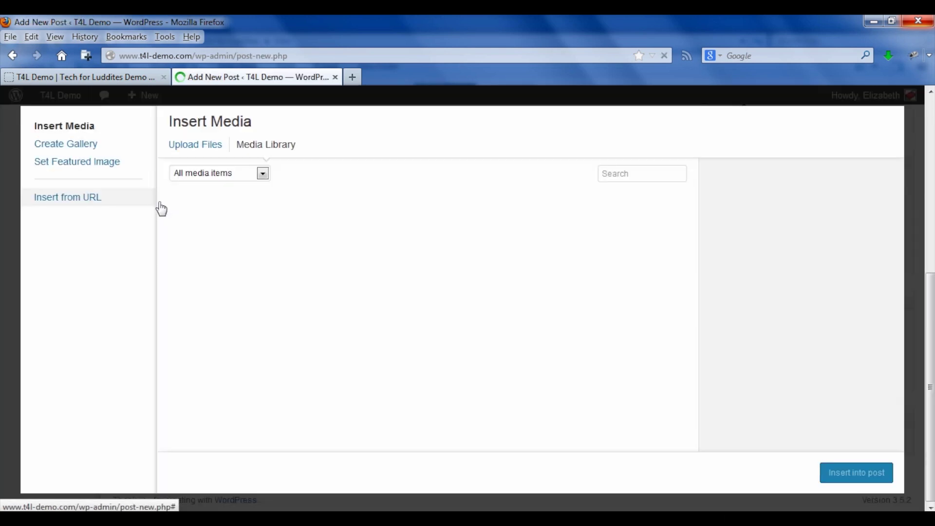
Upload capture.jpg via Upload Files and insert it into the post body
{"action": "left_click", "coordinate": [191, 147]}
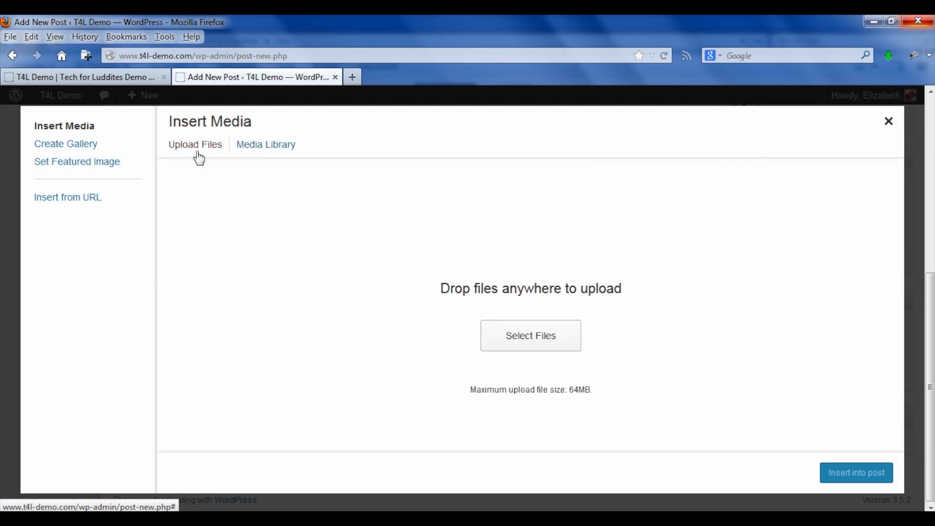
{"action": "left_click", "coordinate": [549, 342]}
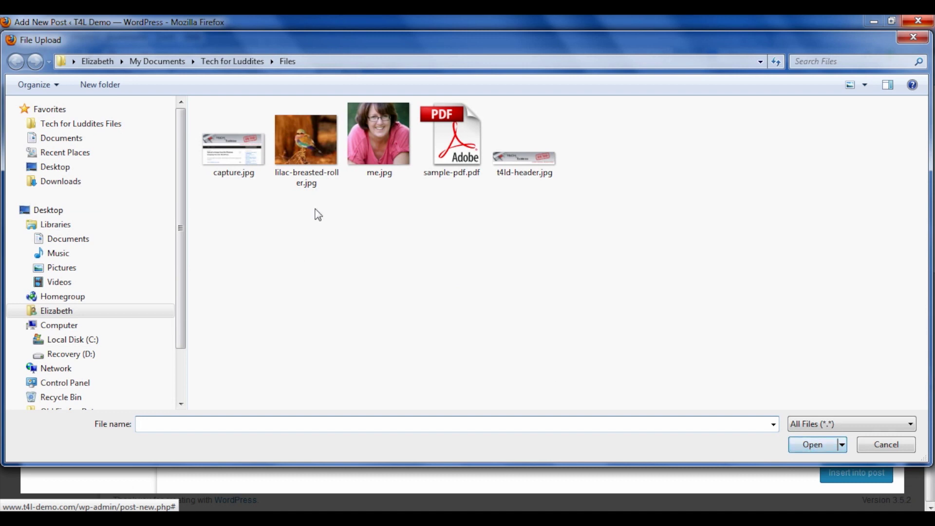
{"action": "left_click", "coordinate": [245, 154]}
{"action": "double_click", "coordinate": [244, 155]}
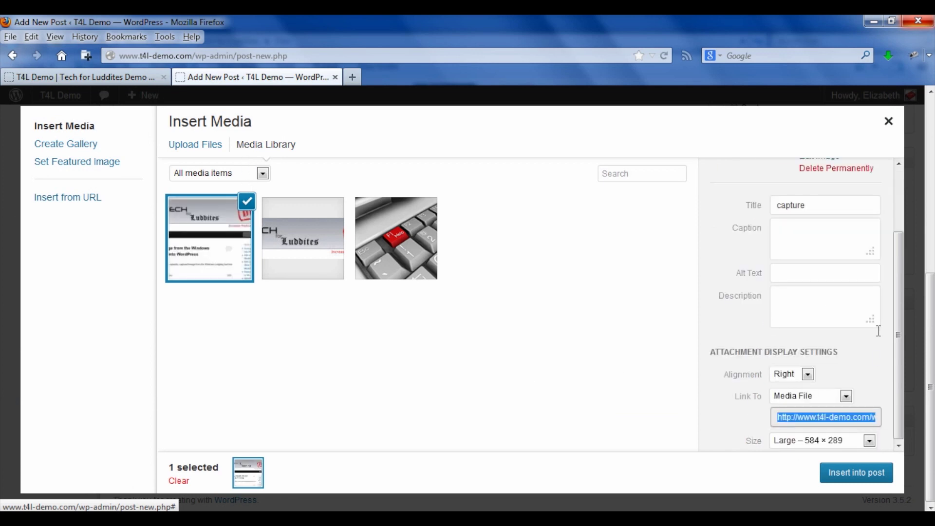
{"action": "left_click", "coordinate": [848, 473]}
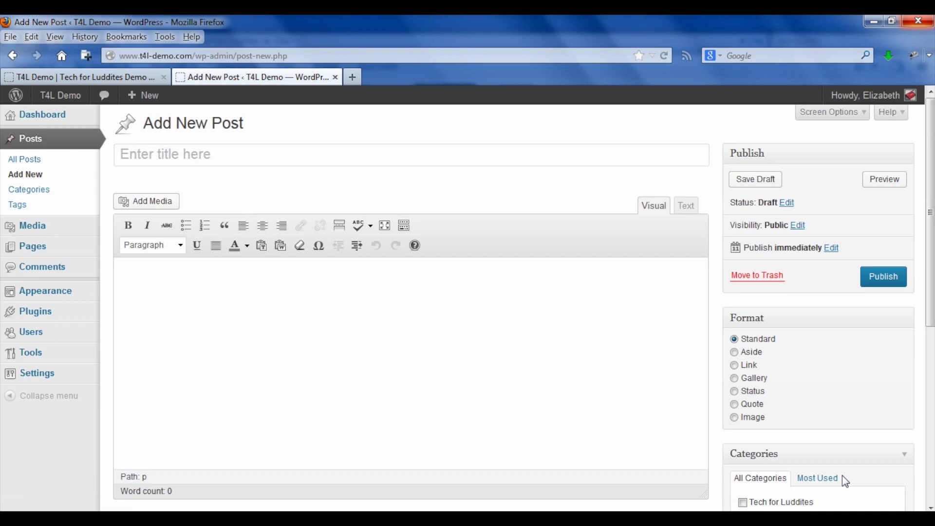